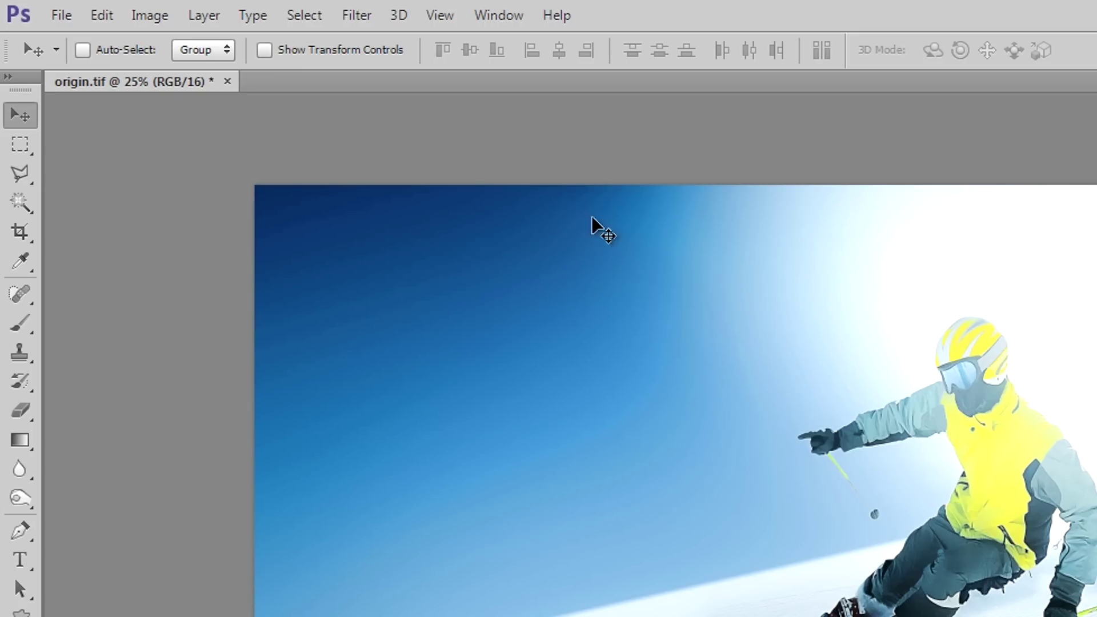
Place the grunge border image into the ski photo and move it toward the top-left
left_click(62, 19)
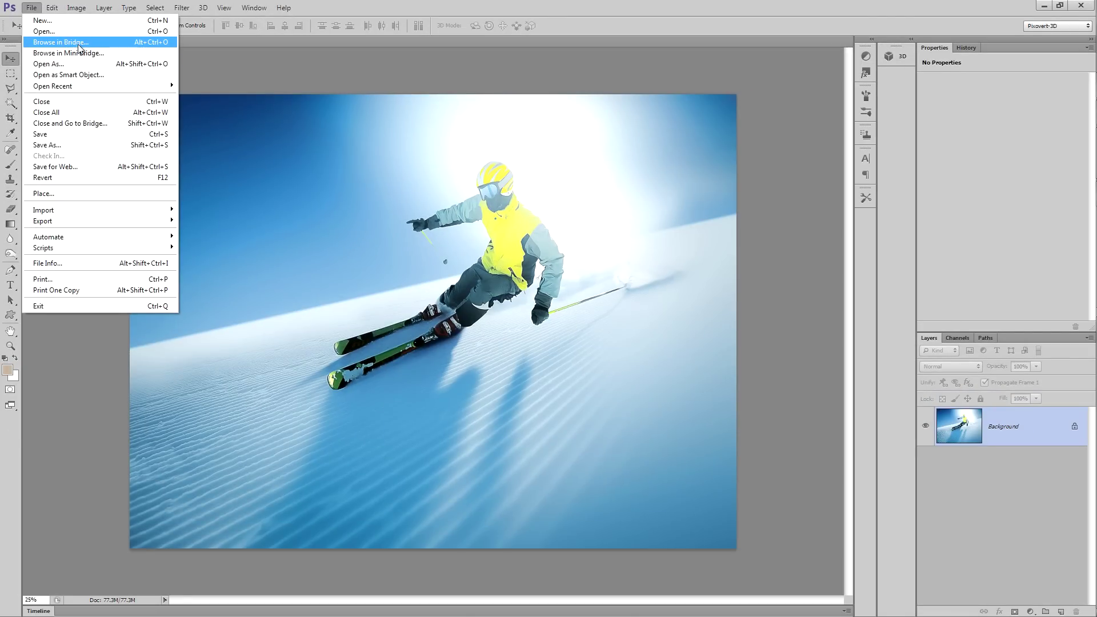
left_click(1060, 192)
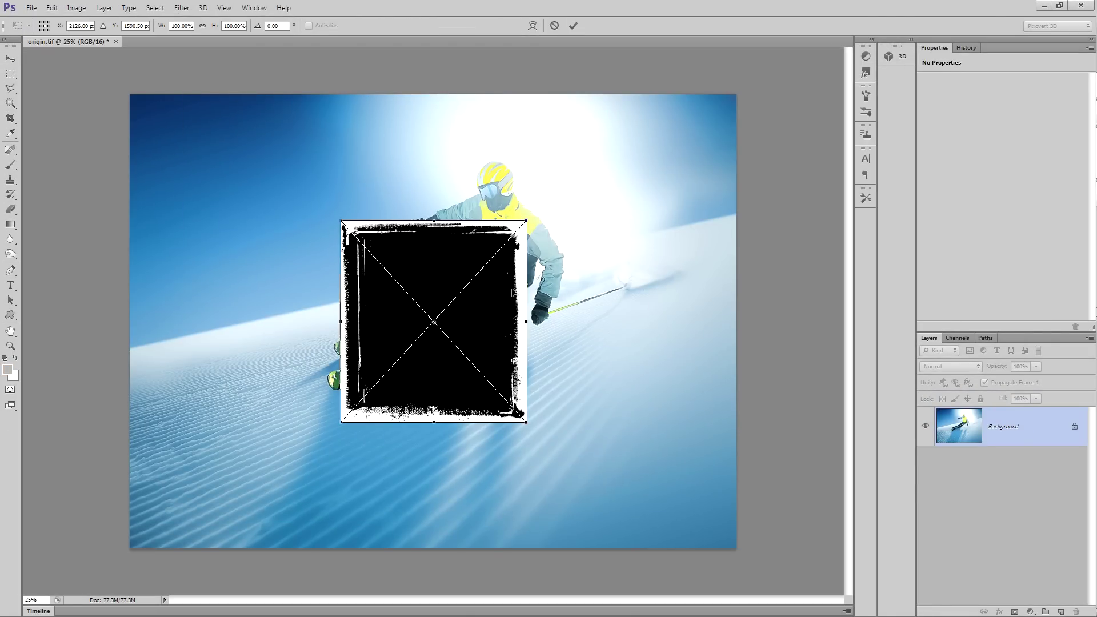
left_click_drag(465, 250, 359, 171)
Rotate the grunge border 90°, align it to the top-left corner and stretch it over the canvas
left_click_drag(453, 180, 391, 367)
left_click_drag(396, 233, 297, 179)
left_click_drag(332, 280, 734, 547)
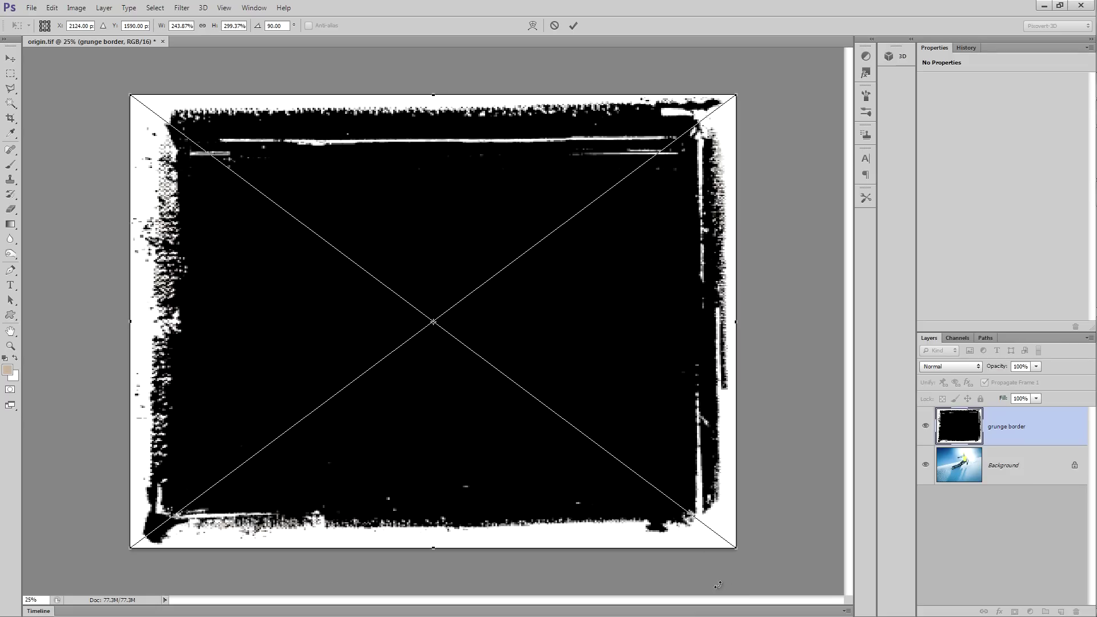
Commit the placed border, set its opacity to 0%, and add a white mask to the Background photo
left_click(574, 26)
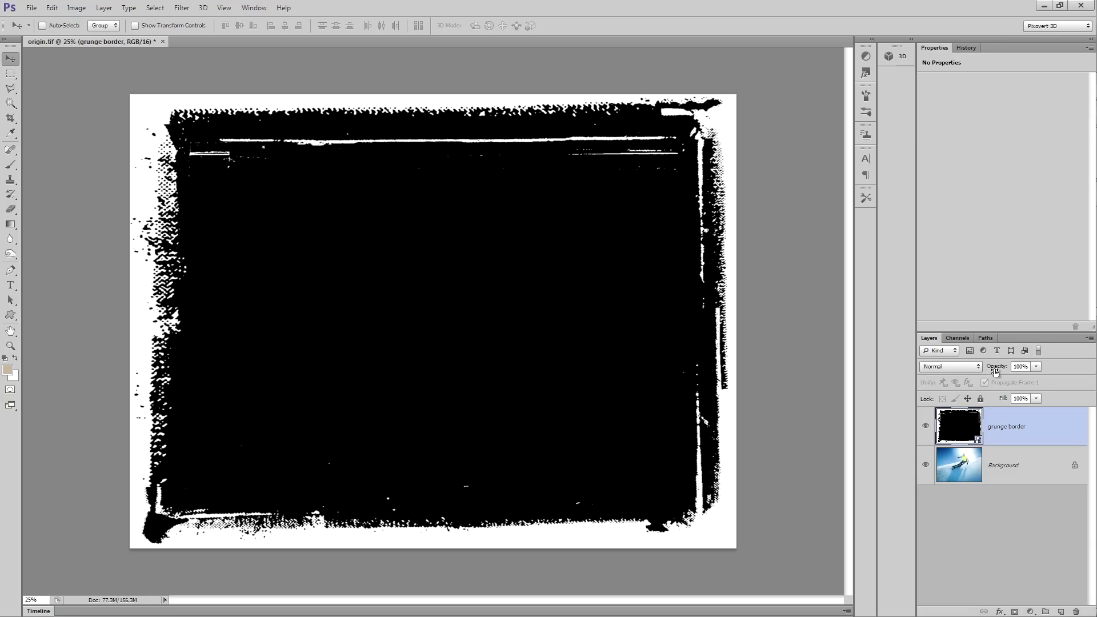
left_click_drag(995, 373, 867, 361)
left_click_drag(774, 347, 758, 347)
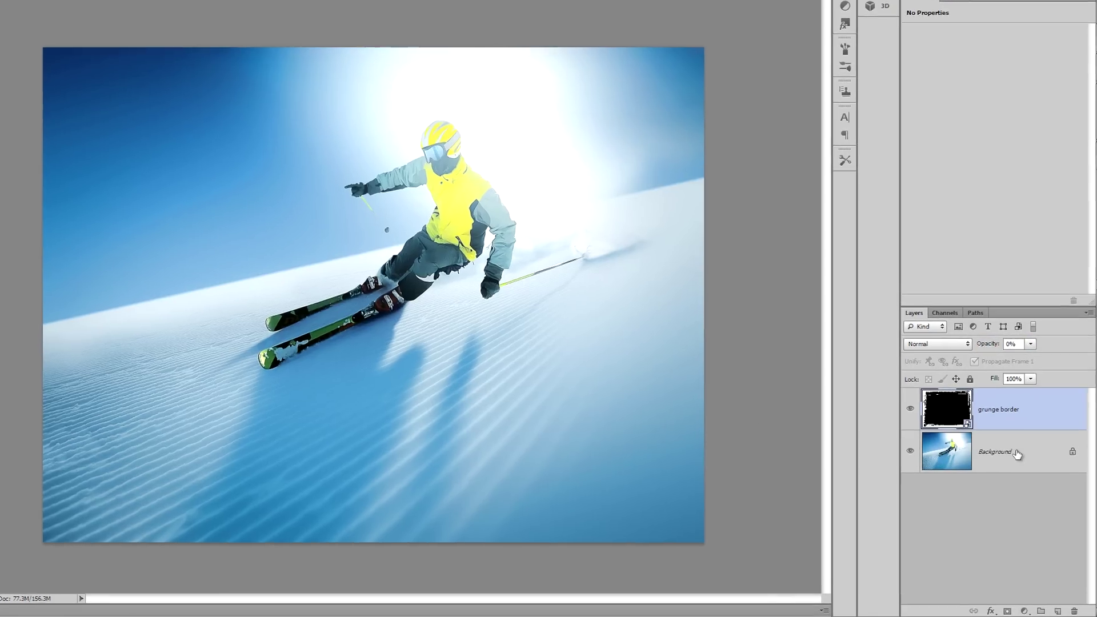
left_click(973, 474)
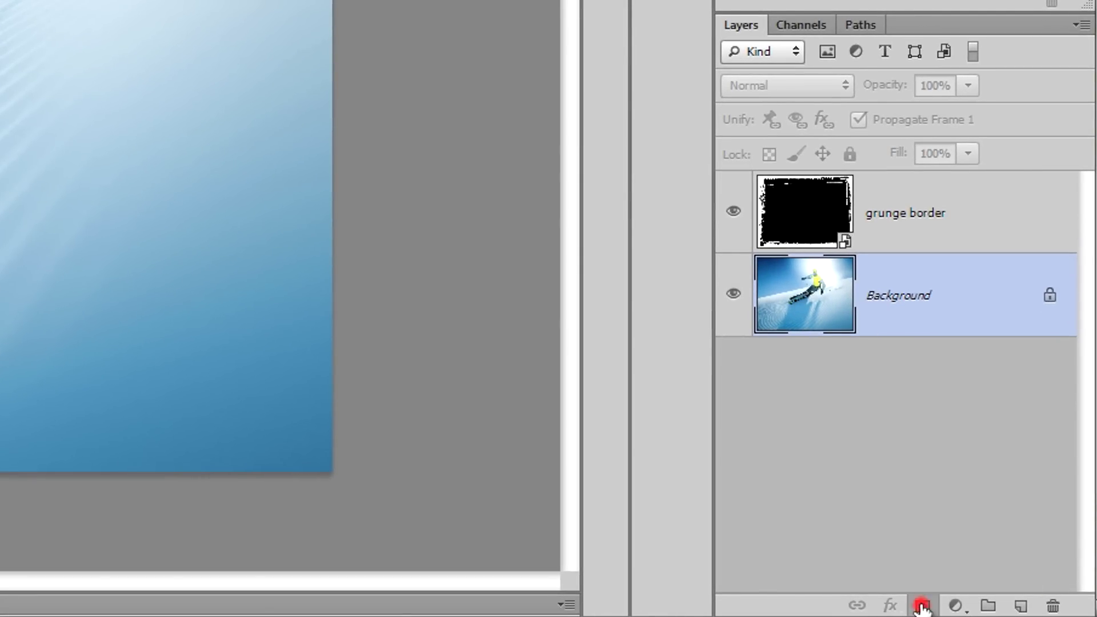
left_click(922, 607)
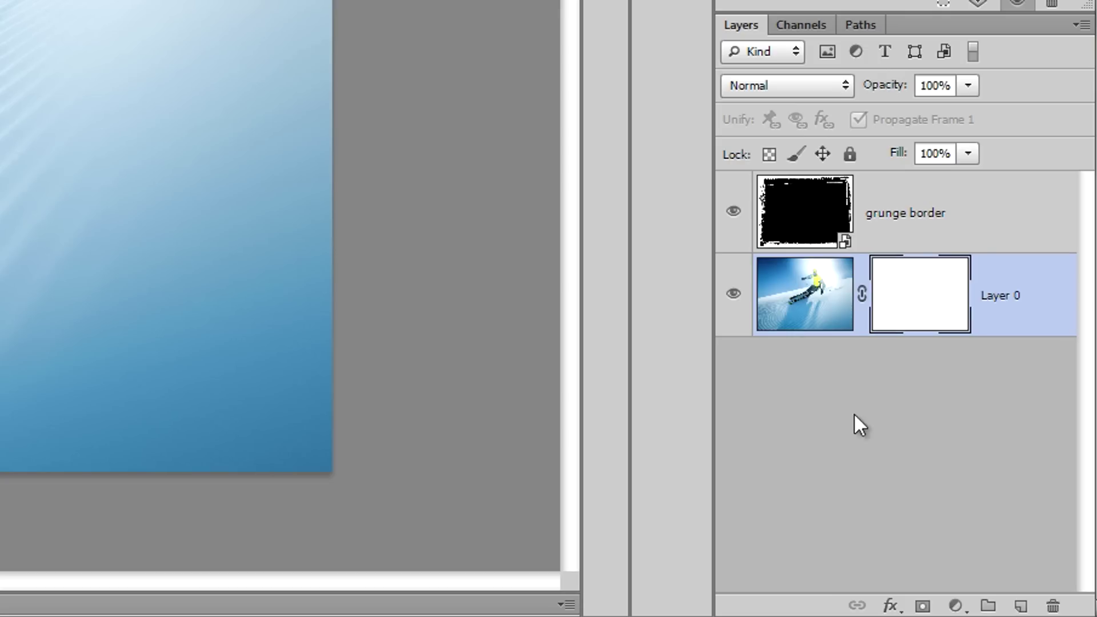
Add a #ffffff Solid Color fill layer and move it below the photo layer
left_click(955, 605)
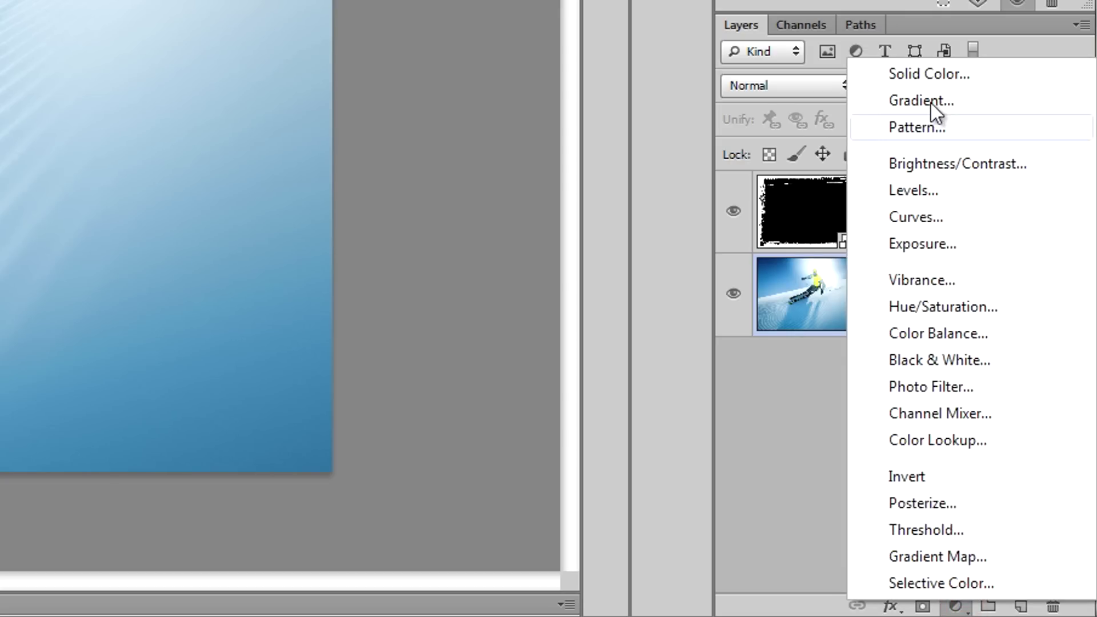
left_click(930, 76)
left_click(2, 1)
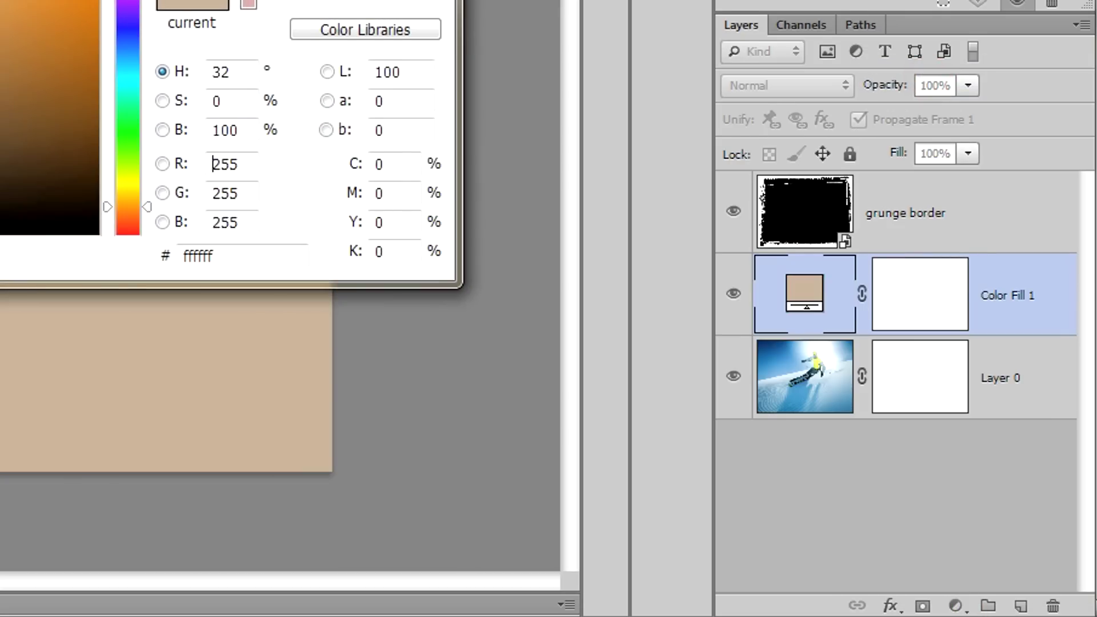
left_click(486, 26)
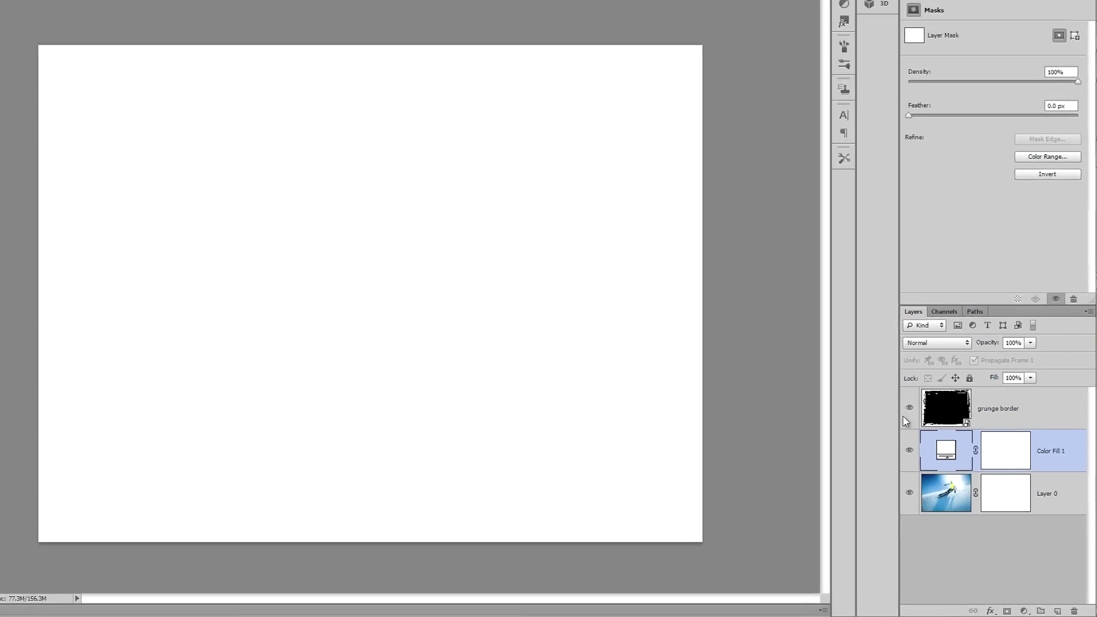
left_click_drag(1052, 467, 1049, 512)
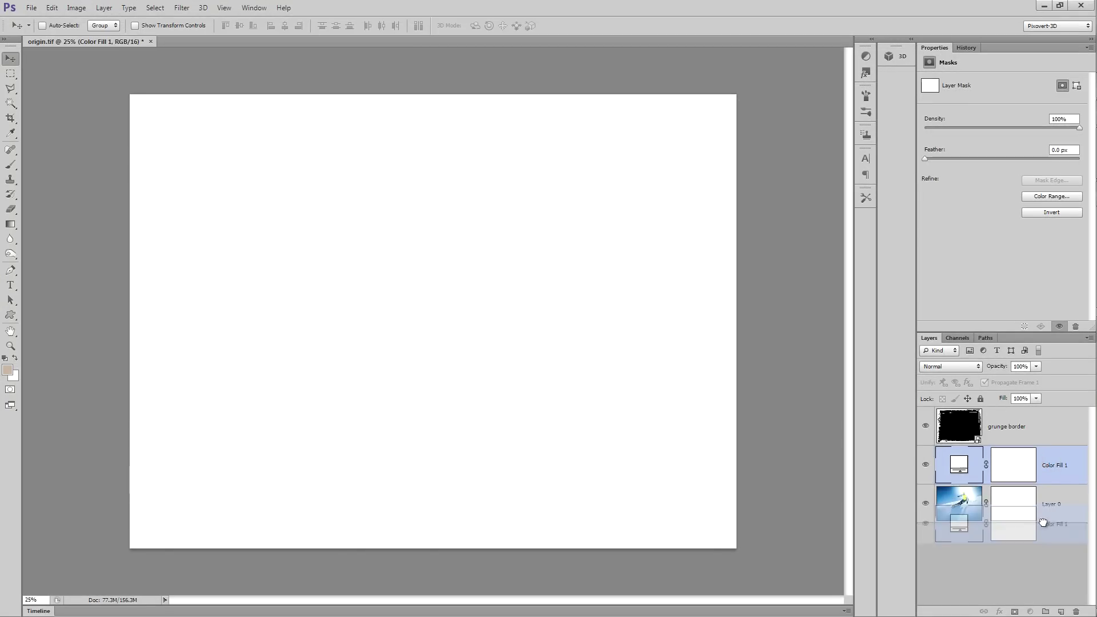
Rename the fill layer 'BG' and Layer 0 'Image'
double_click(1050, 504)
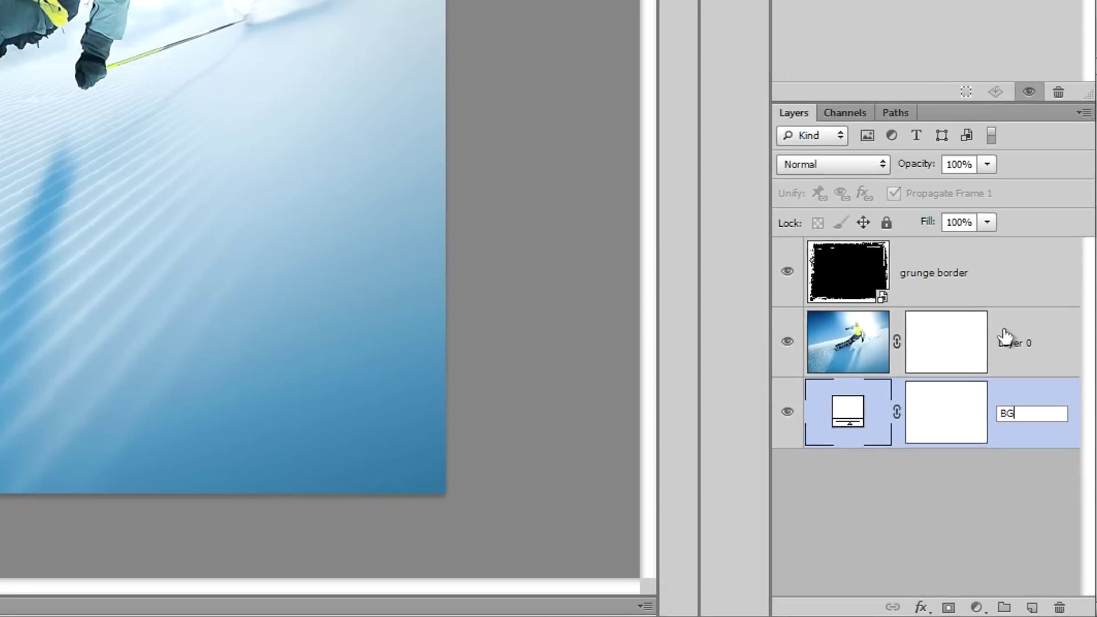
left_click(1044, 470)
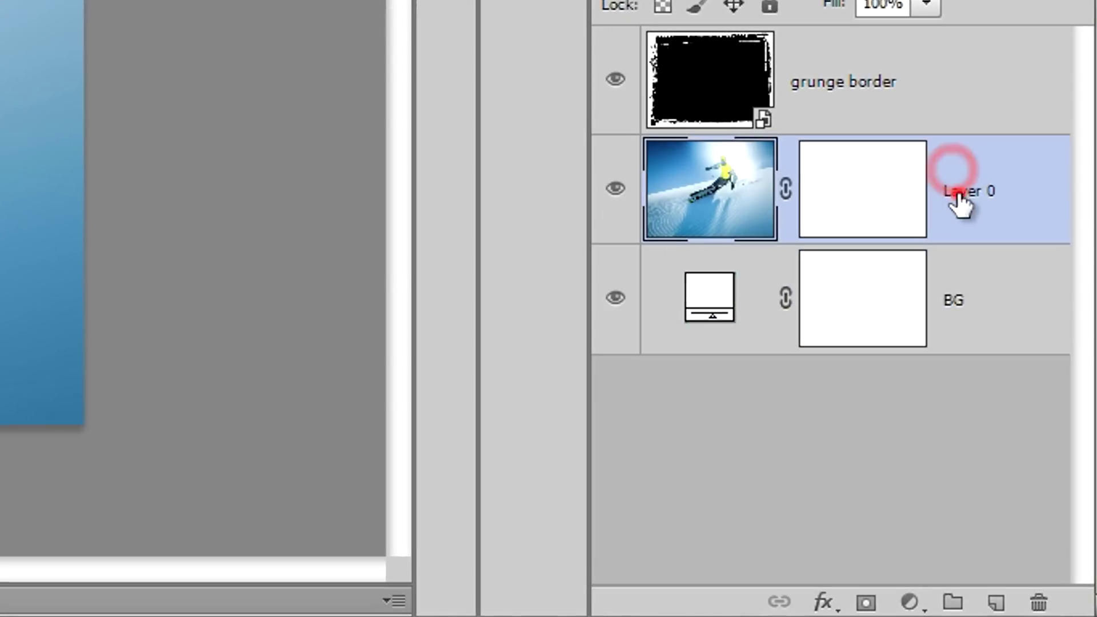
double_click(958, 195)
type("I")
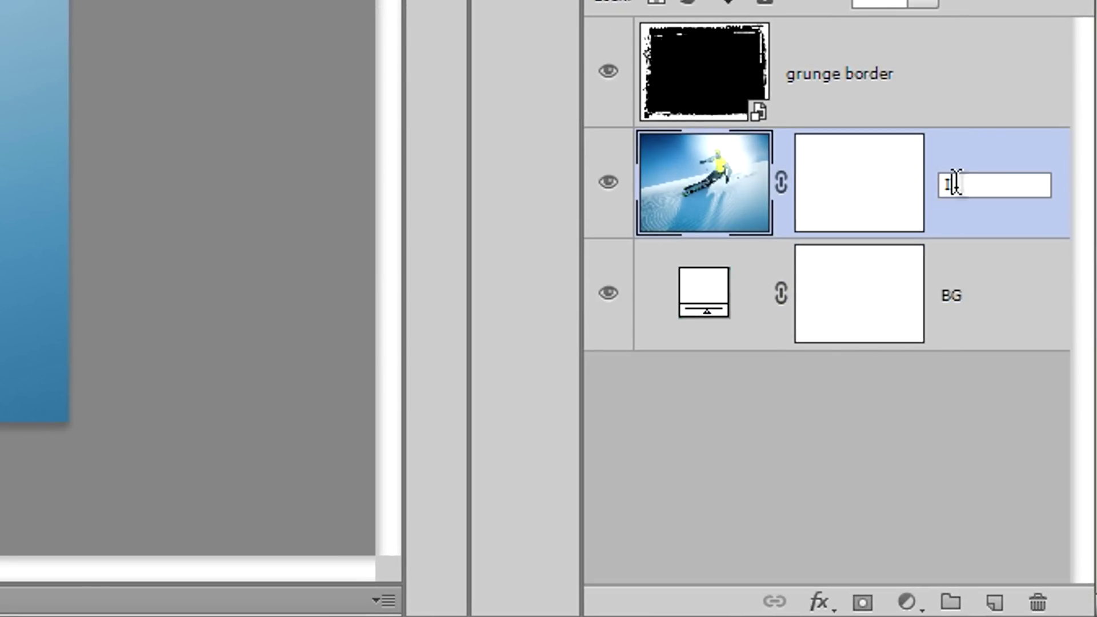
type("mage")
key("Return")
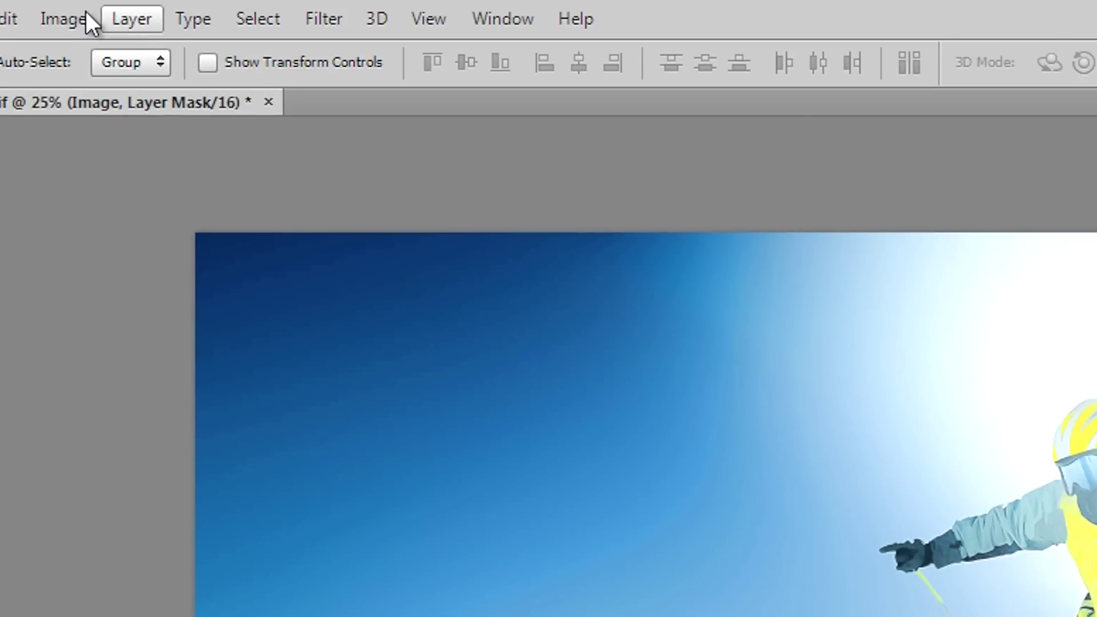
In Image > Apply Image, choose the grunge border layer as the source
left_click(62, 18)
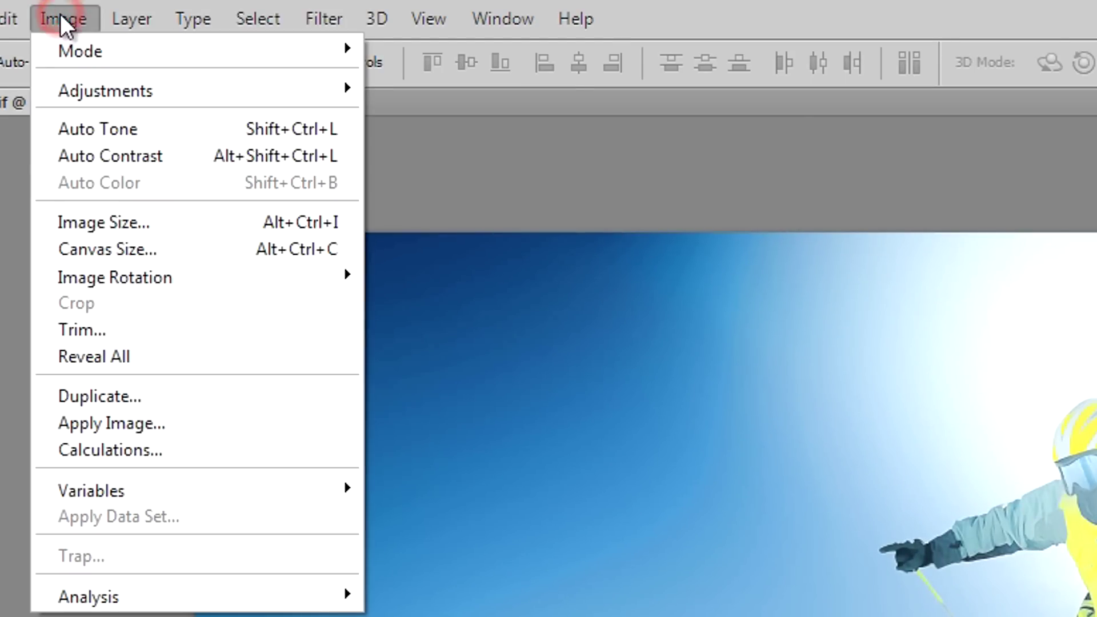
left_click(143, 424)
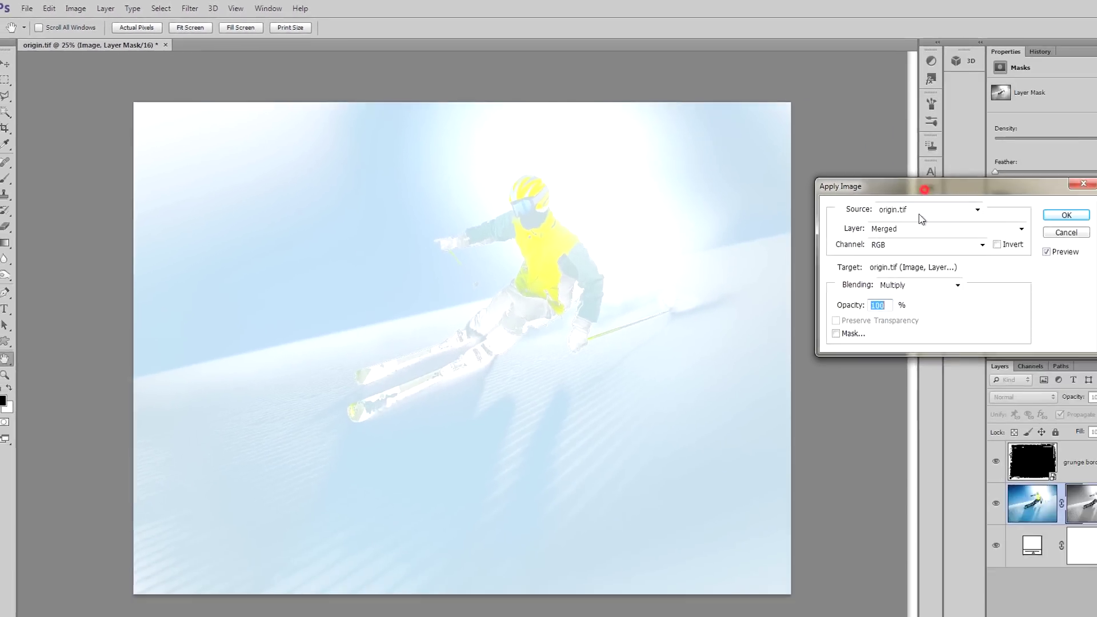
left_click_drag(924, 189, 951, 228)
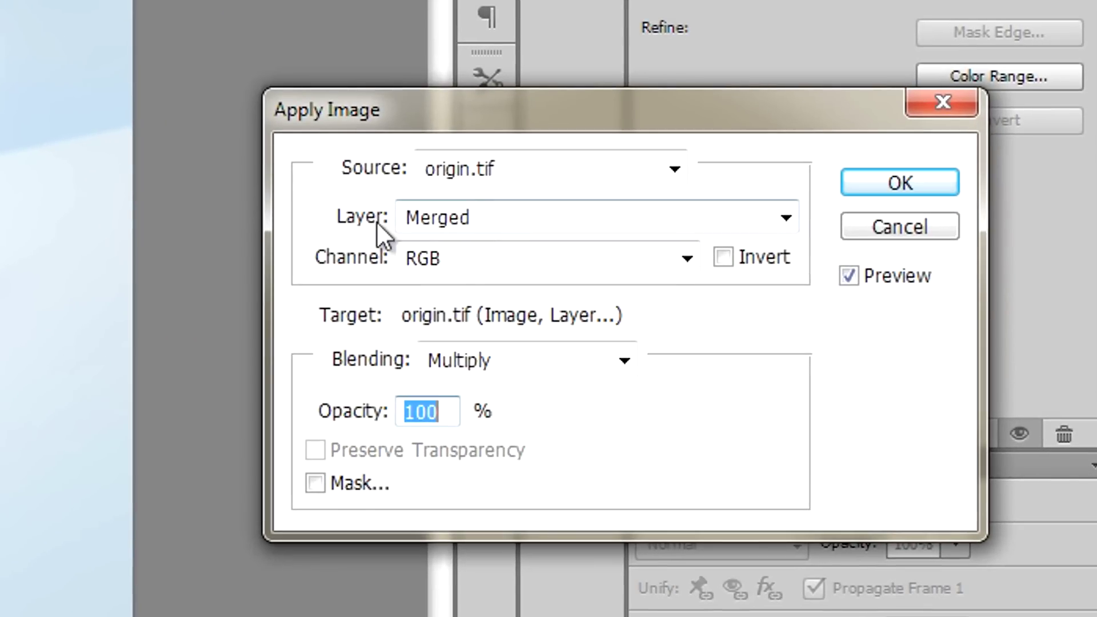
left_click(460, 213)
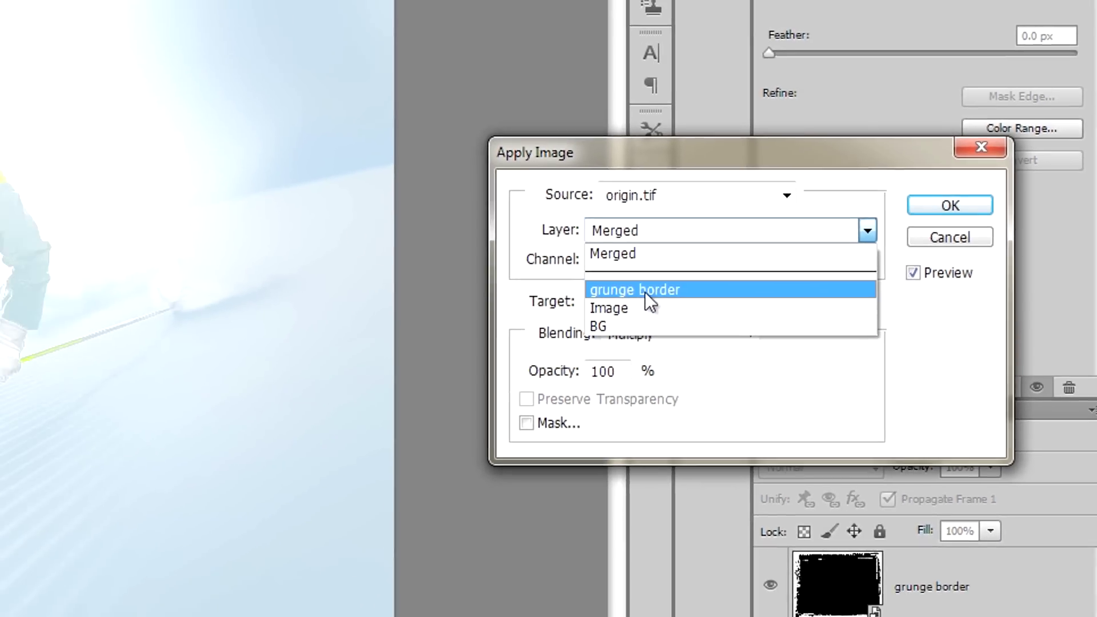
left_click(645, 291)
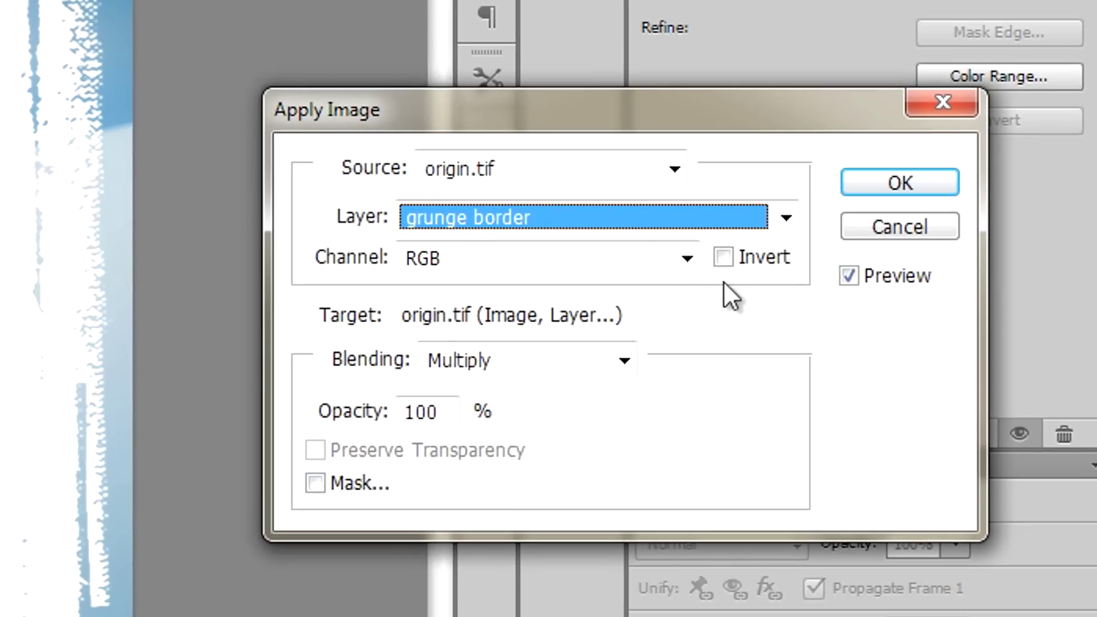
Compare inverted and normal previews, then apply the inverted grunge border to the Image layer mask
left_click(725, 256)
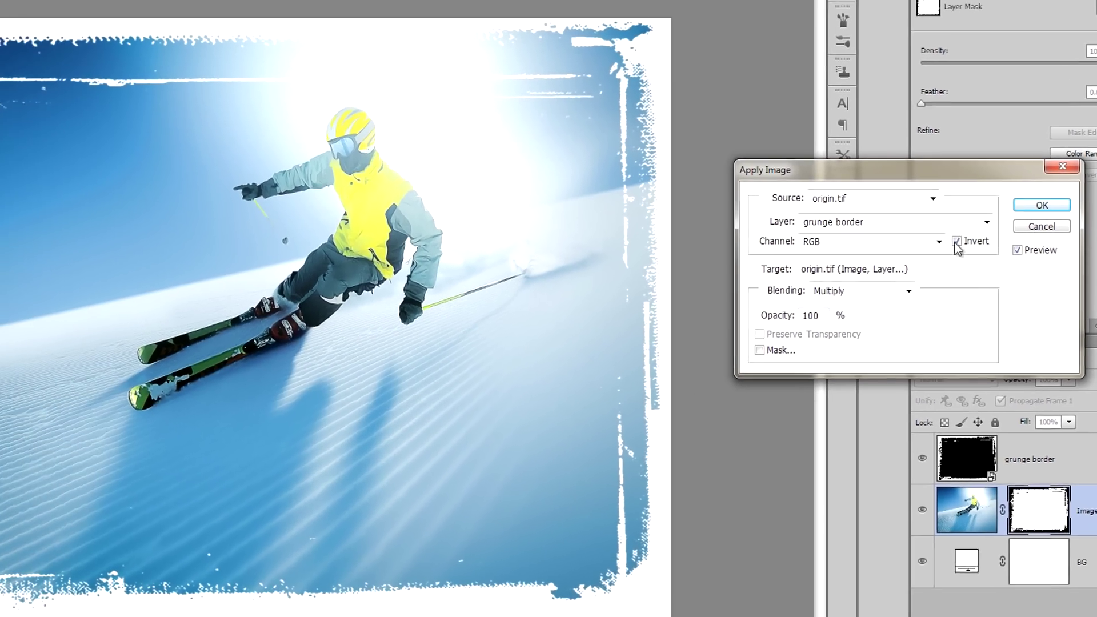
left_click(903, 245)
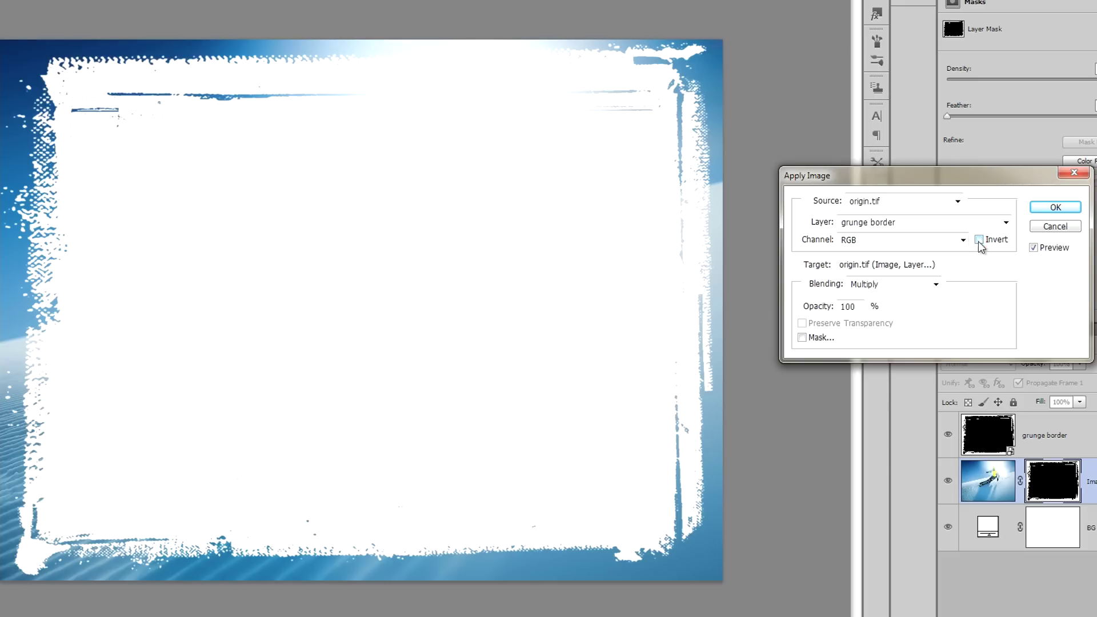
left_click(980, 240)
left_click(980, 240)
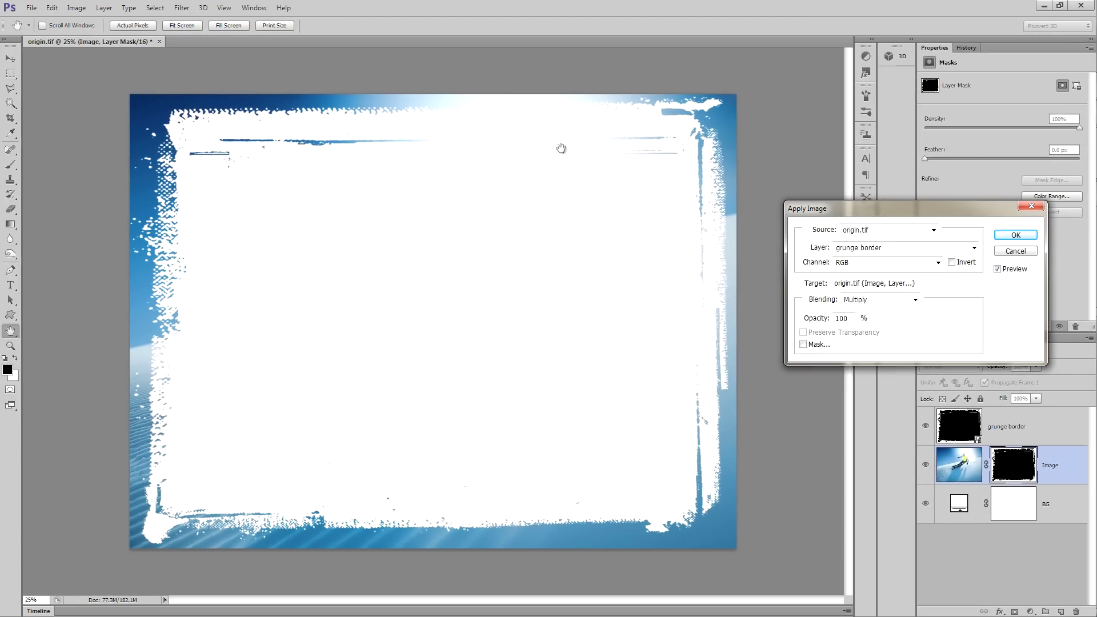
left_click(951, 263)
left_click(1012, 236)
key("v")
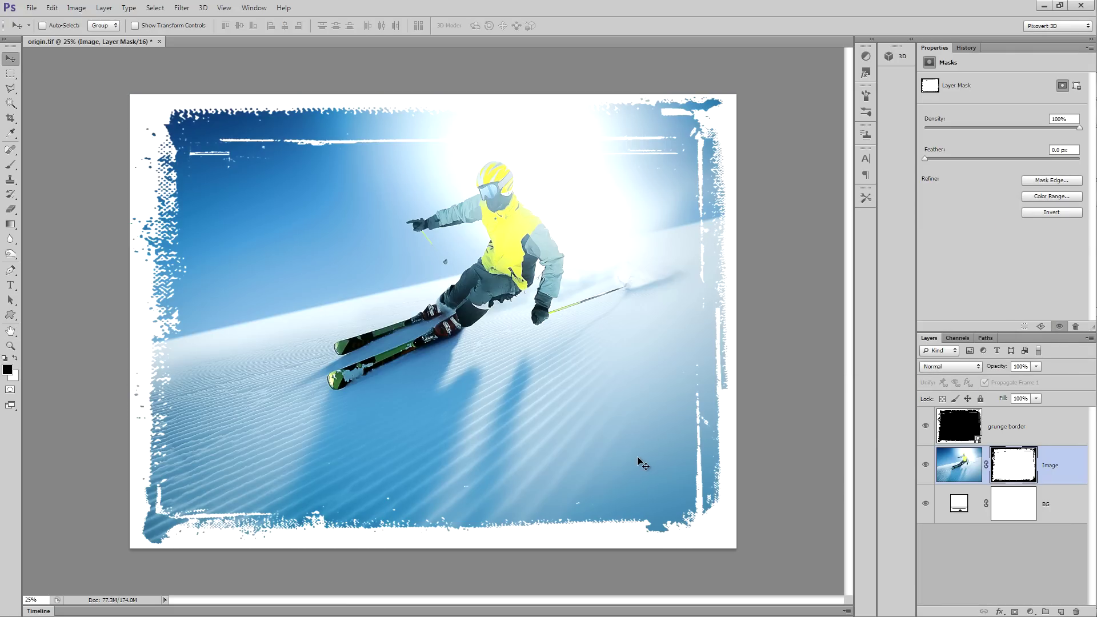
Try pale pink on the BG fill, undo back to white, then invert the Image layer mask
double_click(959, 503)
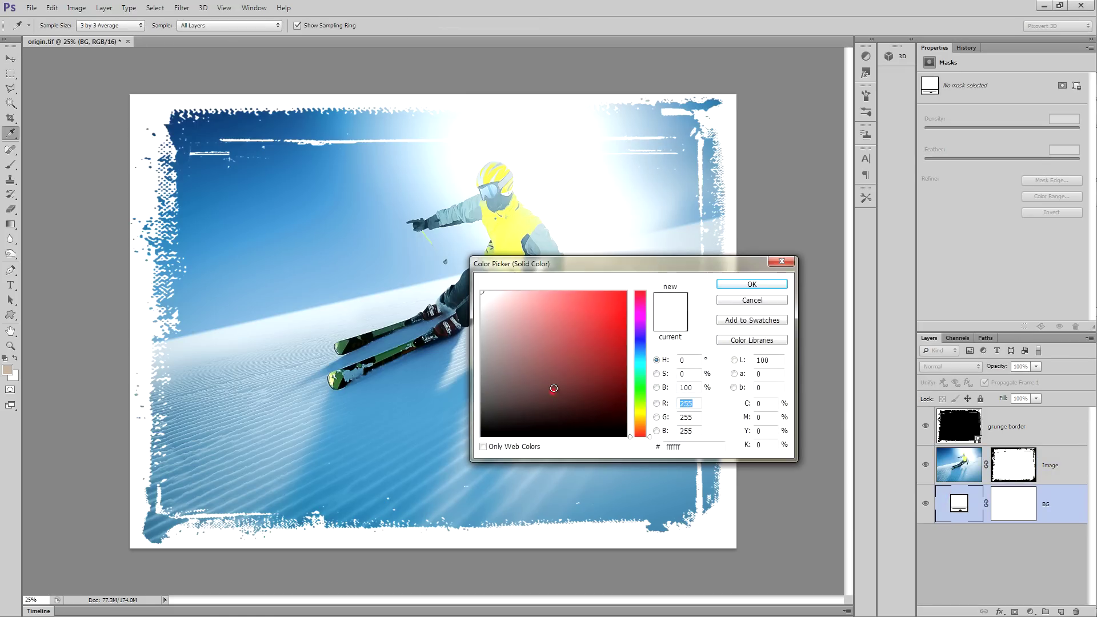
left_click(512, 277)
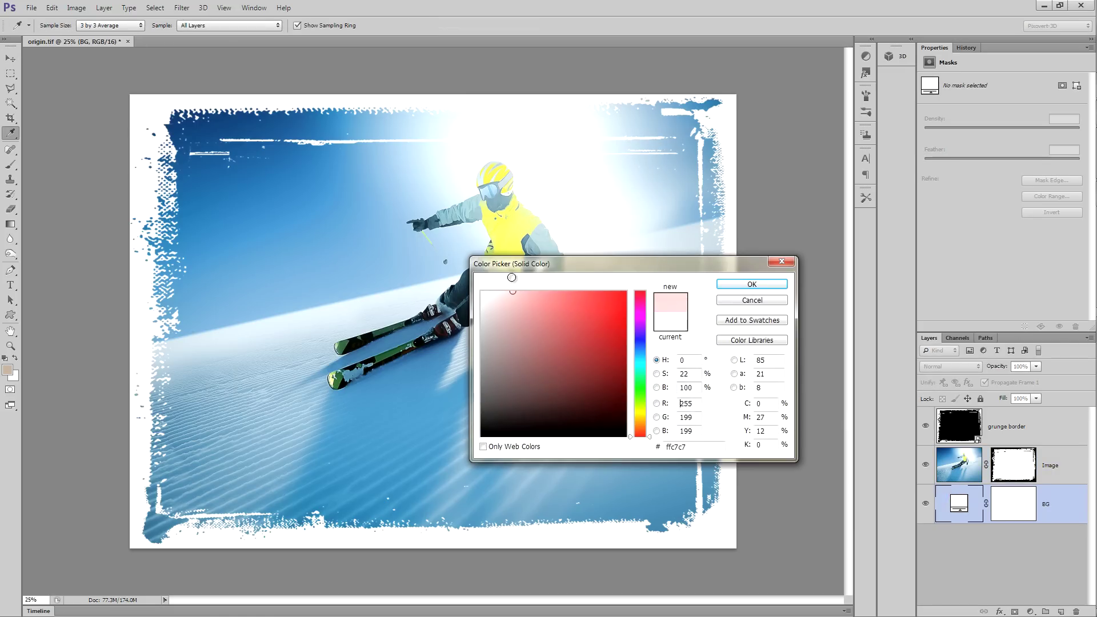
left_click(744, 284)
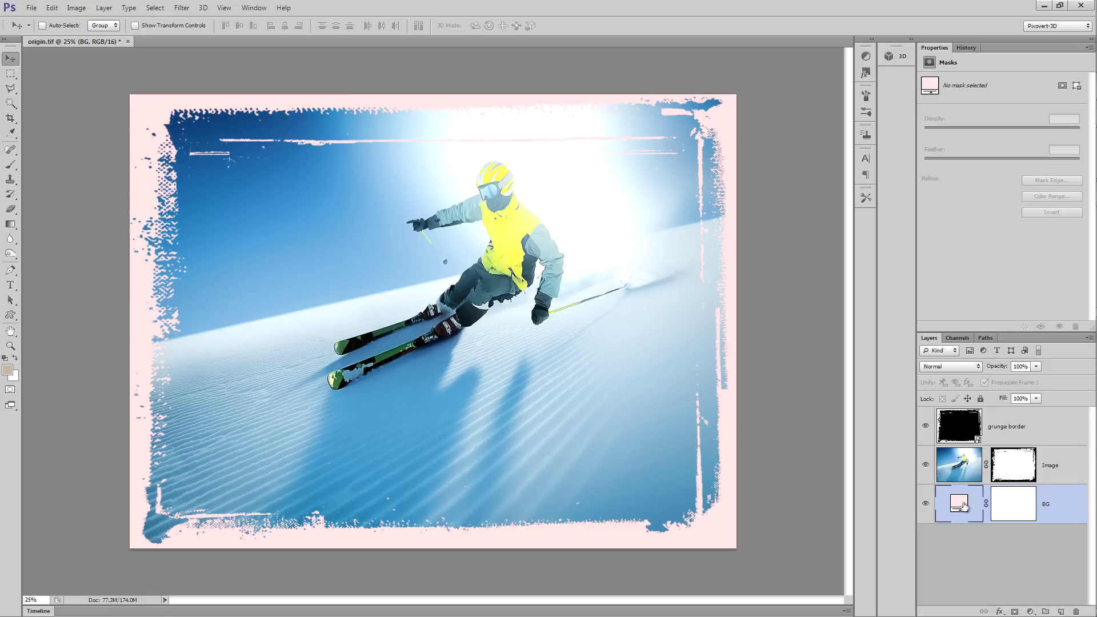
key("ctrl+z")
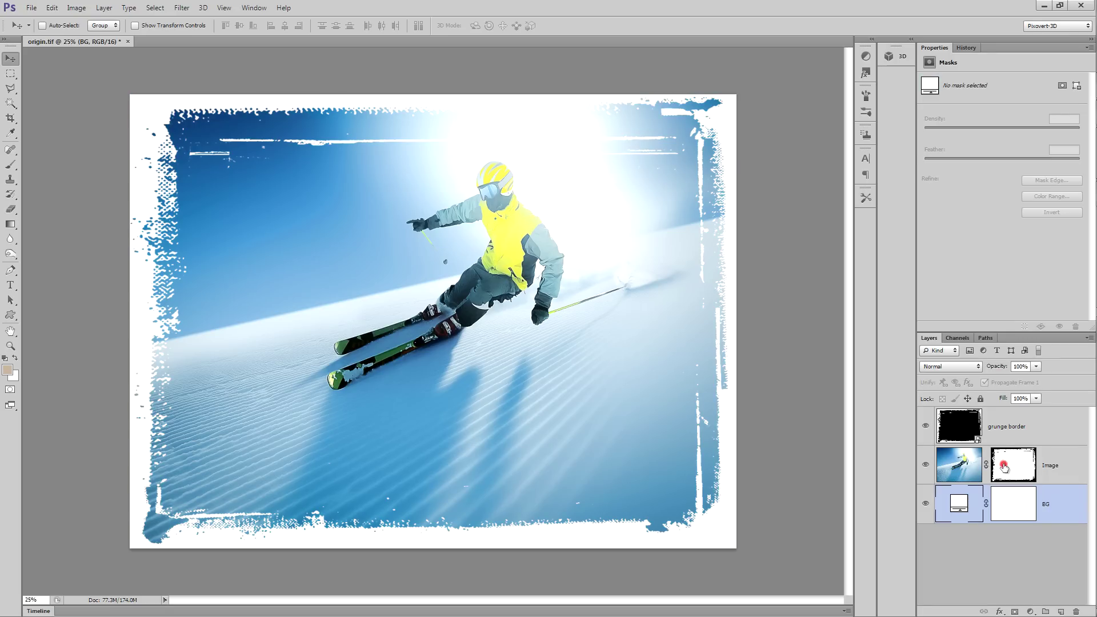
left_click(1004, 468)
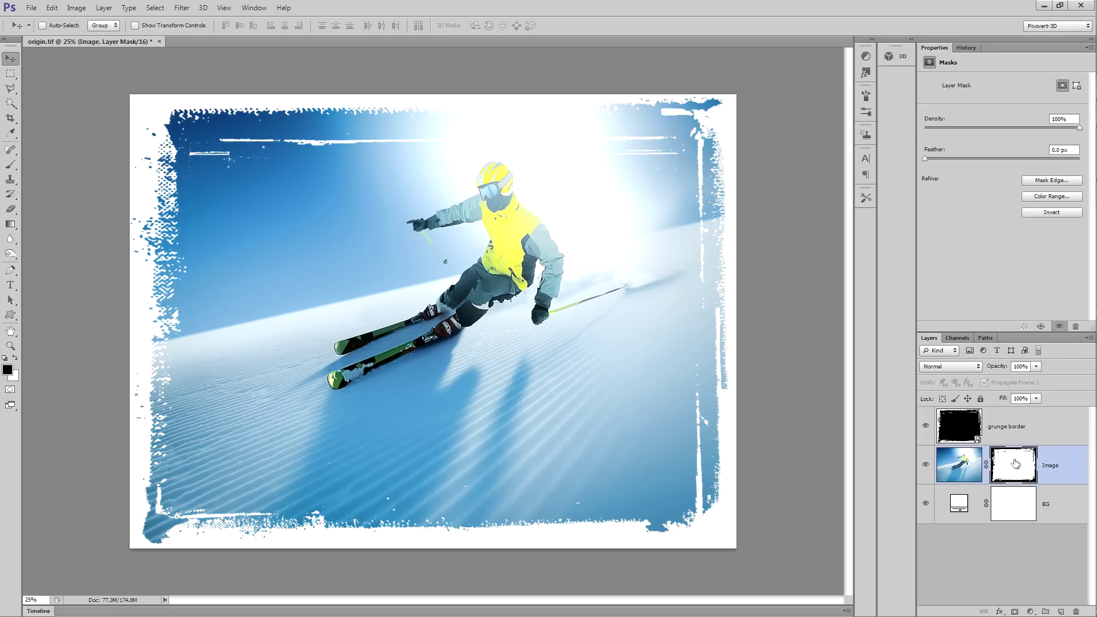
key("ctrl+i")
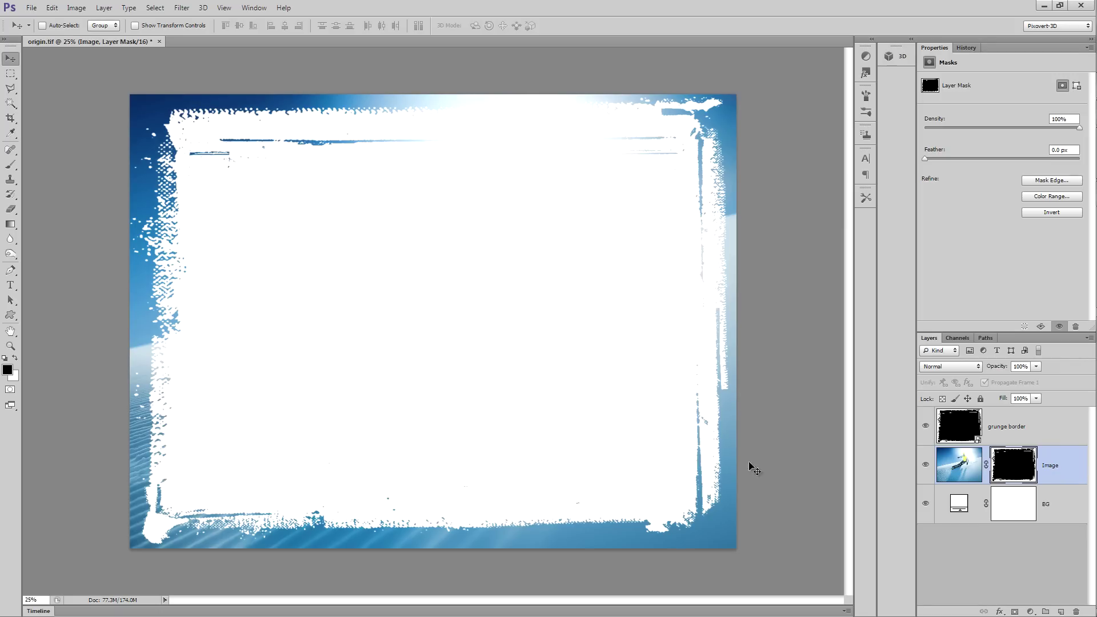
double_click(959, 506)
left_click(584, 390)
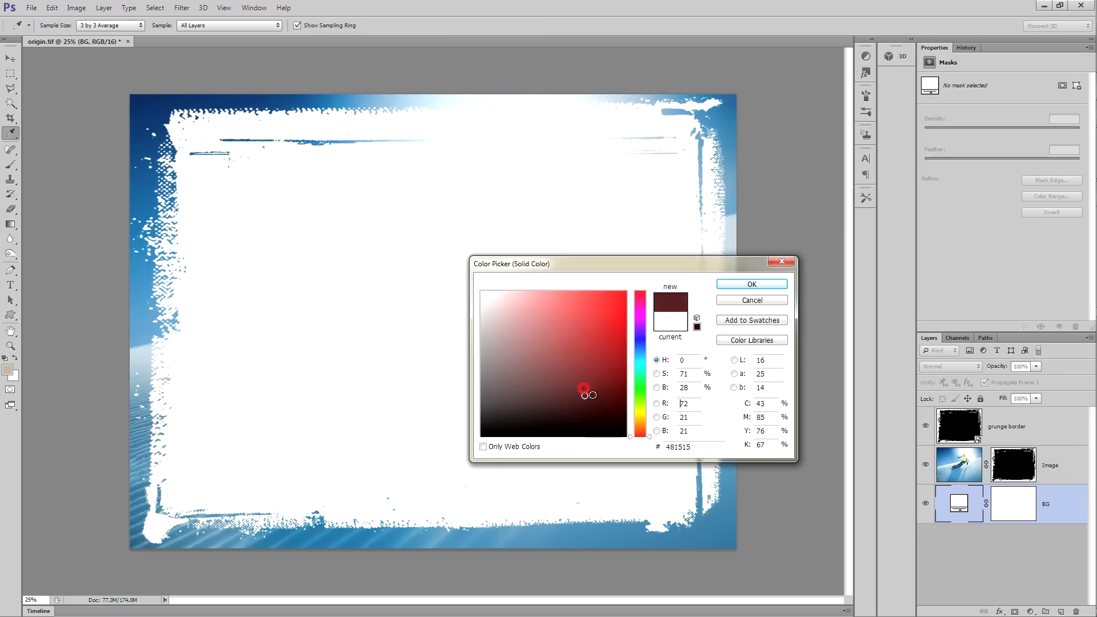
left_click(753, 285)
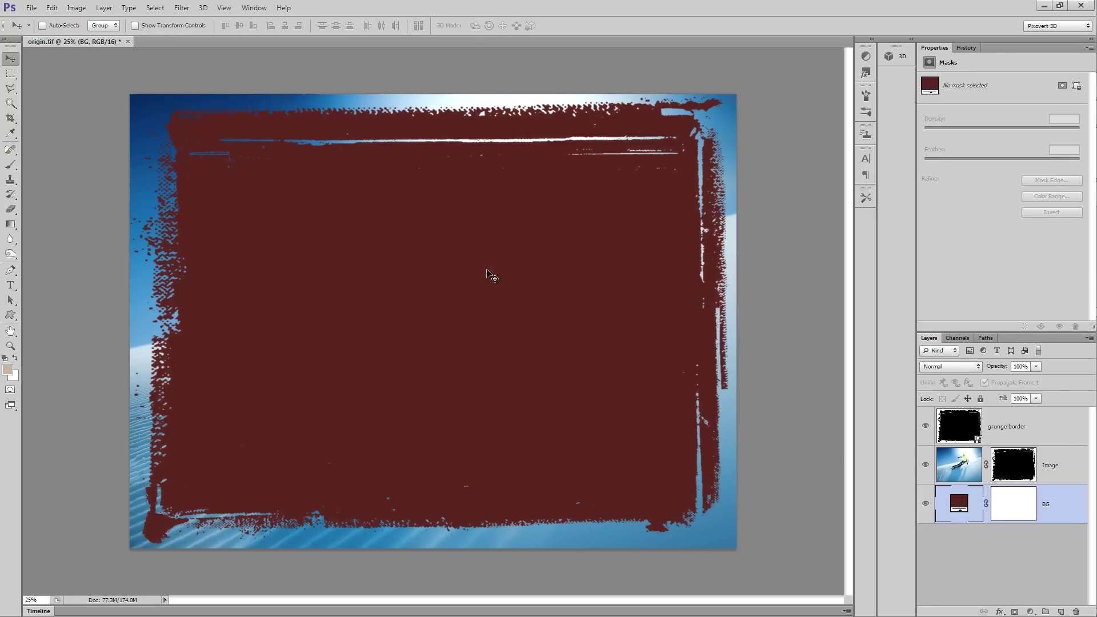
key("ctrl+z")
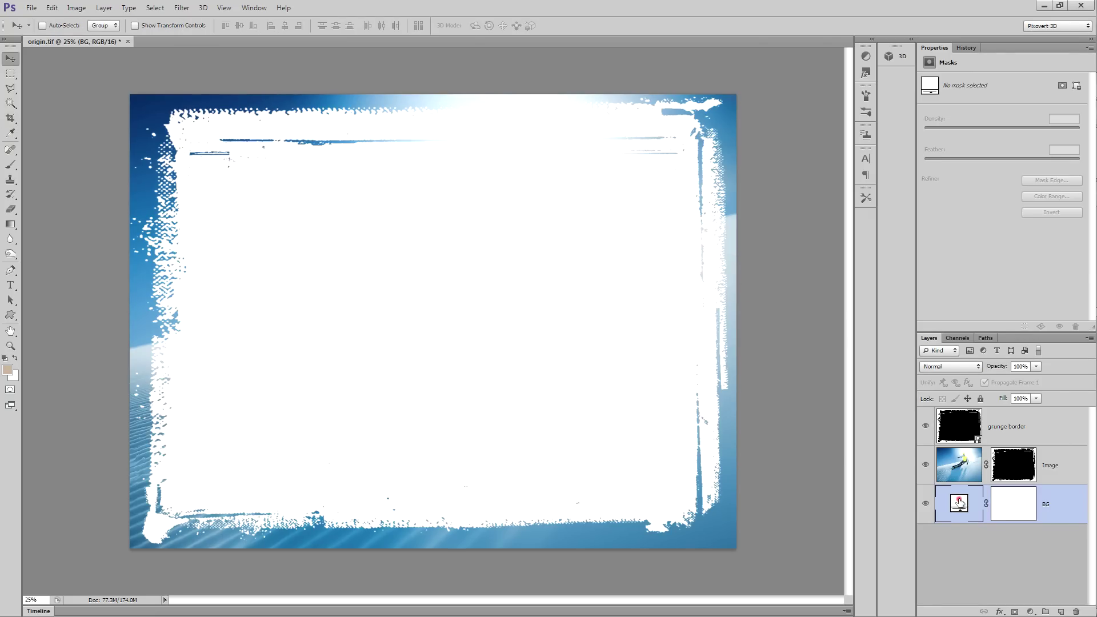
double_click(960, 503)
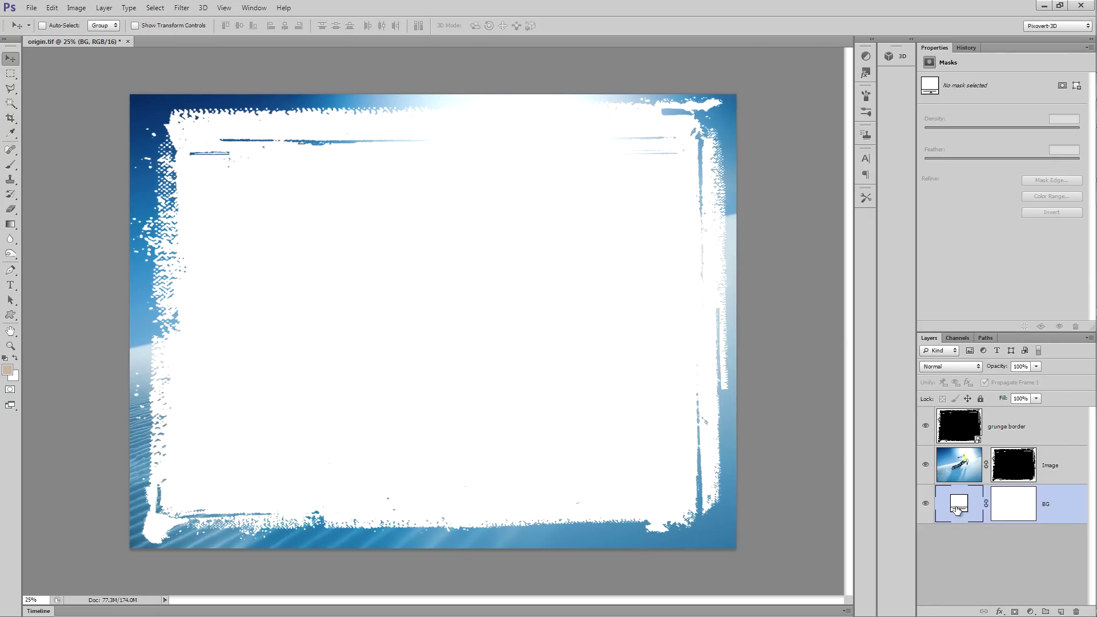